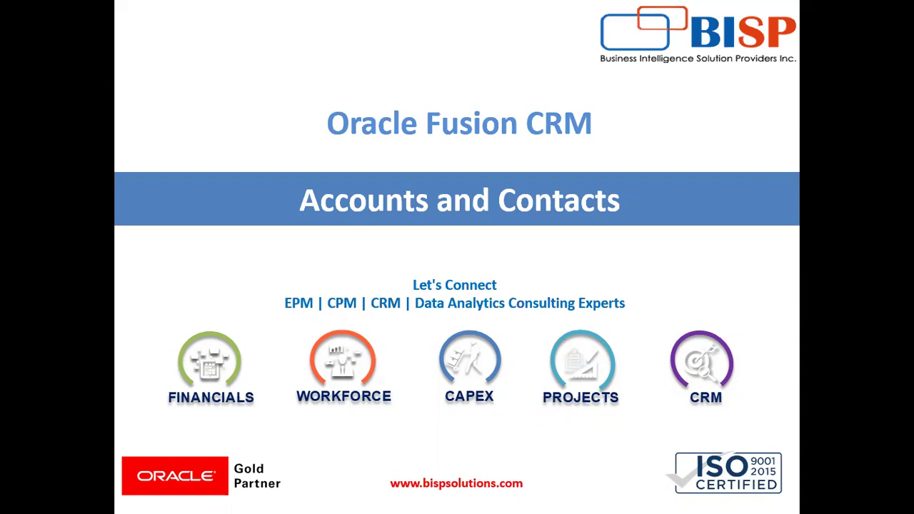
# - Switch from the PowerPoint slideshow to the Oracle Applications home page in Edge
pyautogui.hotkey('alt', 'Tab')
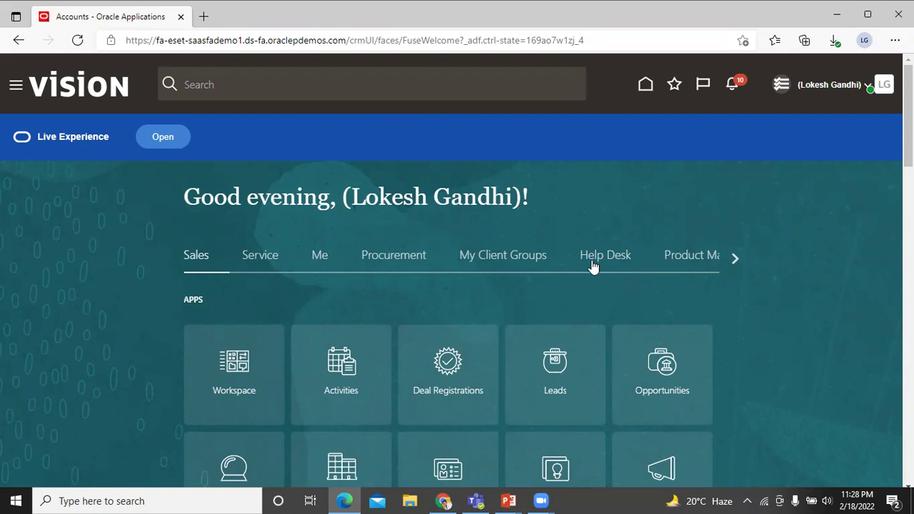
# - Open Accounts, try the All Accounts and My Accounts searches, then return to My Team's Accounts
pyautogui.scroll(-2, 592, 265)
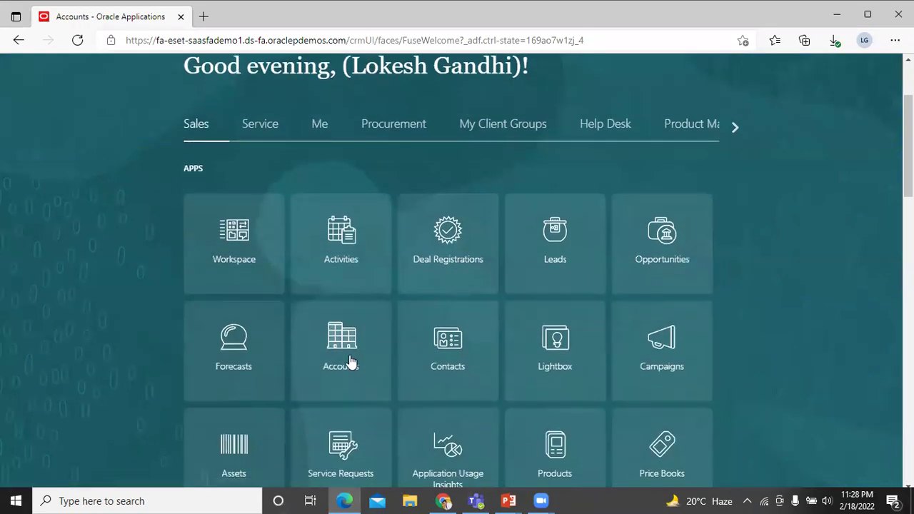
pyautogui.click(350, 363)
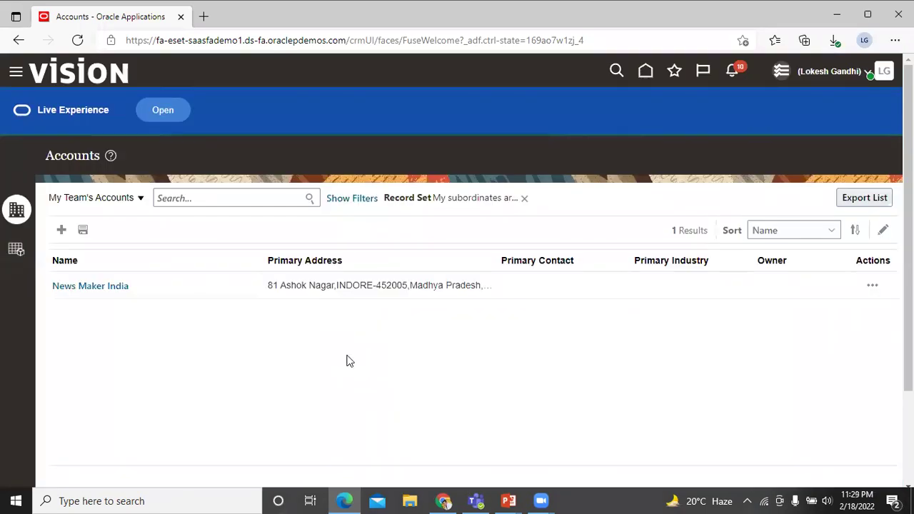
pyautogui.click(93, 198)
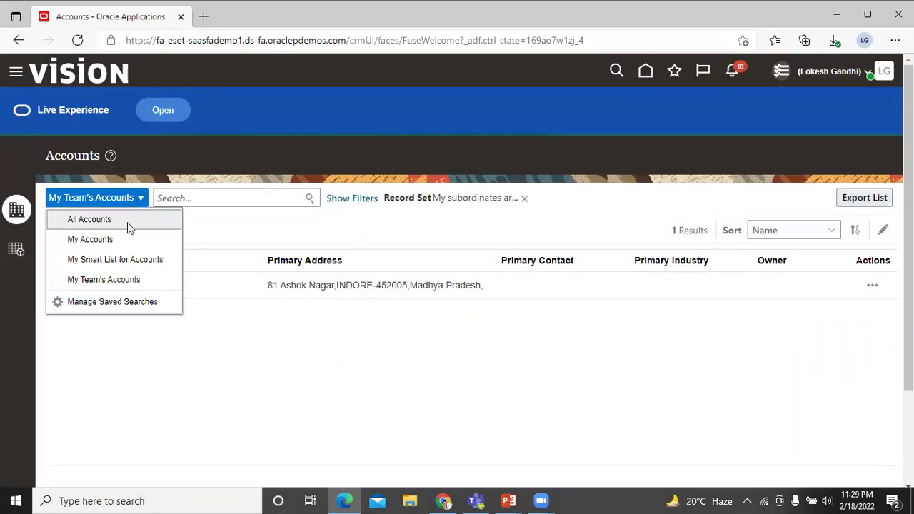
pyautogui.click(127, 222)
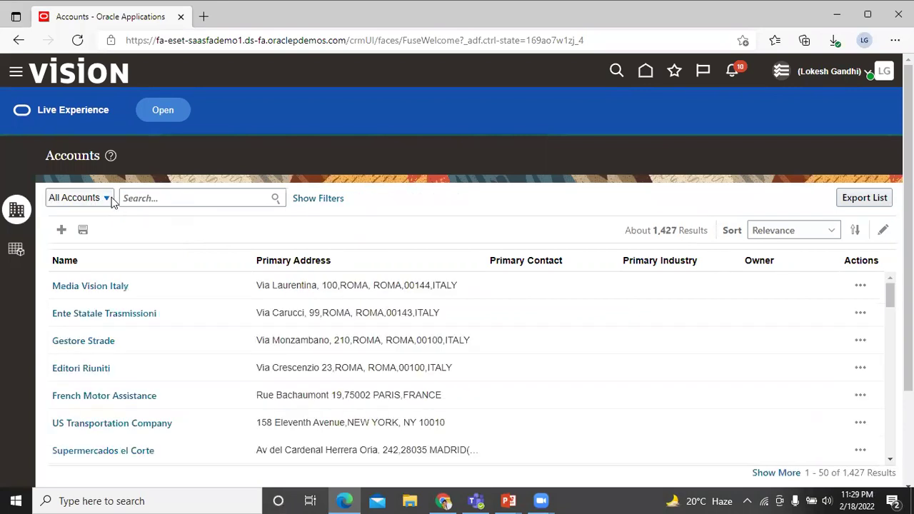
pyautogui.click(108, 199)
pyautogui.click(119, 239)
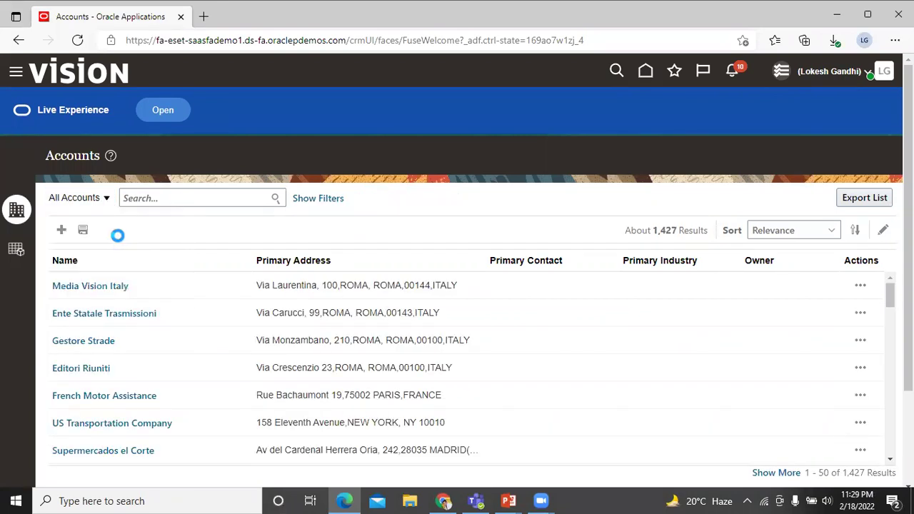
pyautogui.click(105, 201)
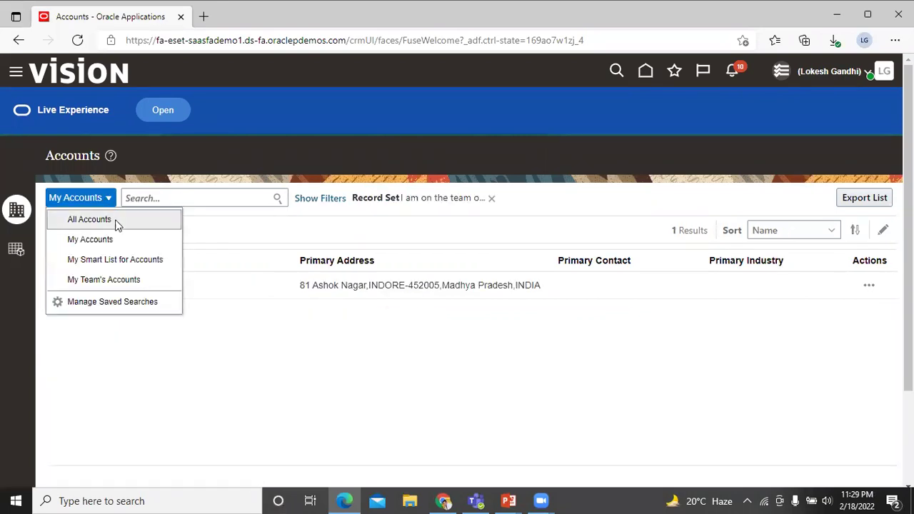
pyautogui.click(136, 281)
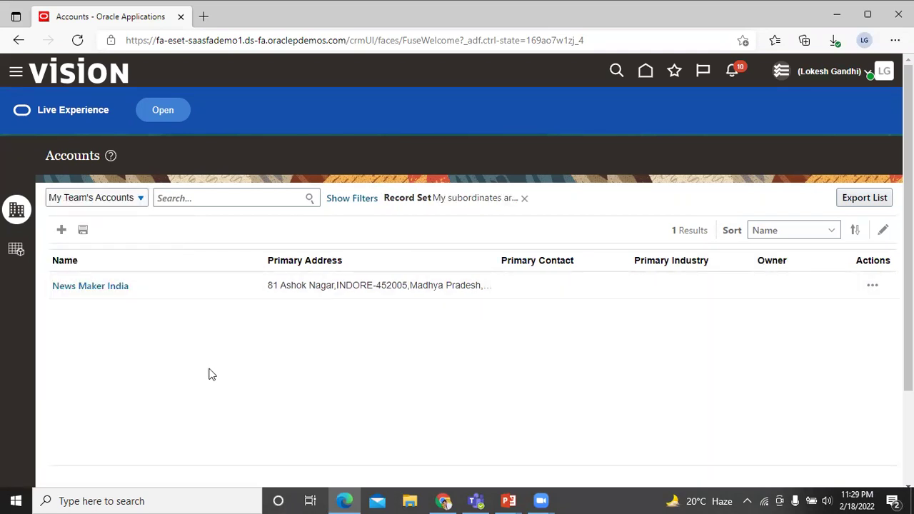
pyautogui.click(62, 230)
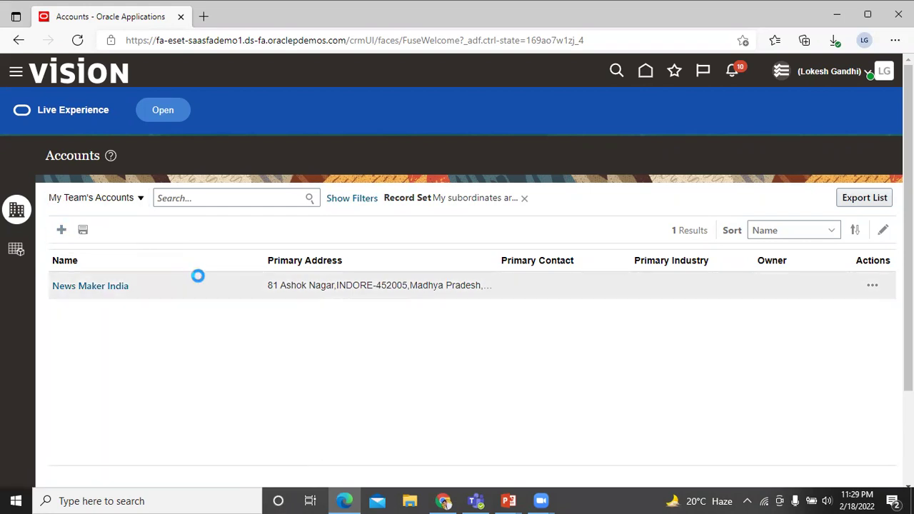
# - Name the new account BISP Infonet, keep Type Customer, and set Customer Type to Business
pyautogui.click(241, 213)
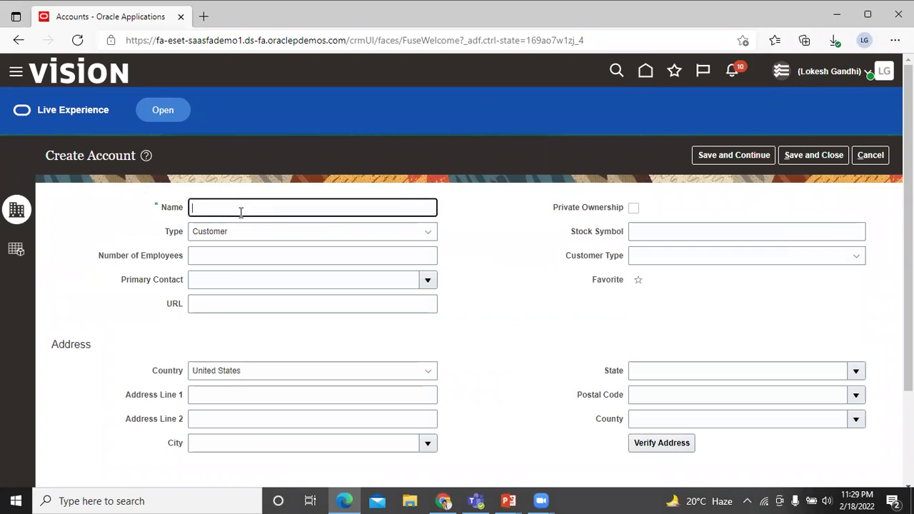
pyautogui.write('BISP Infonet')
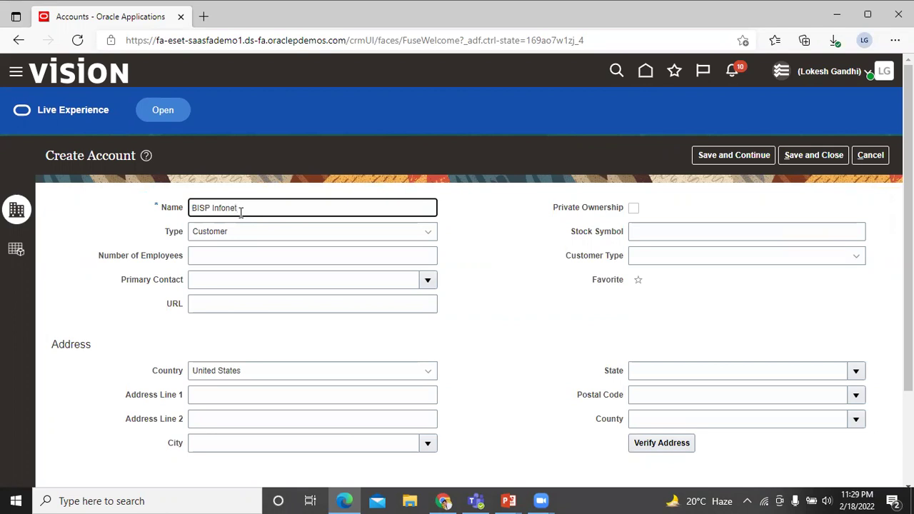
pyautogui.click(284, 238)
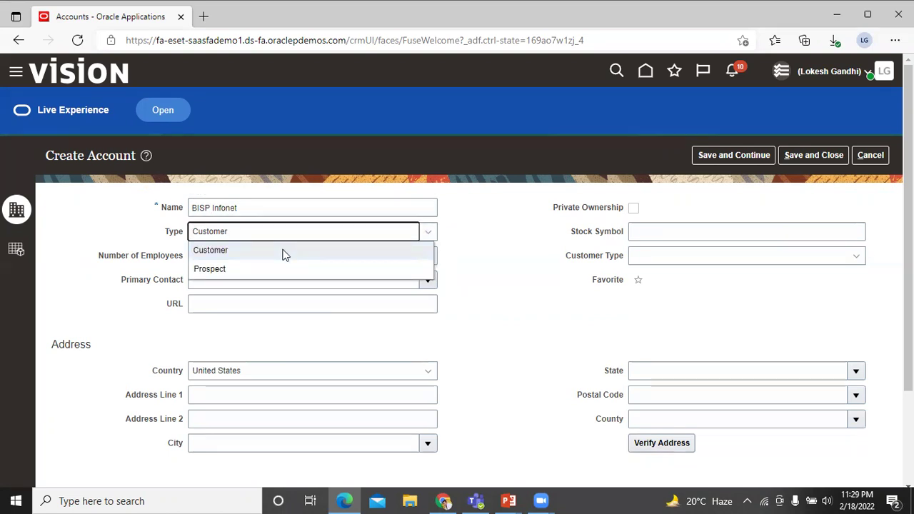
pyautogui.click(284, 252)
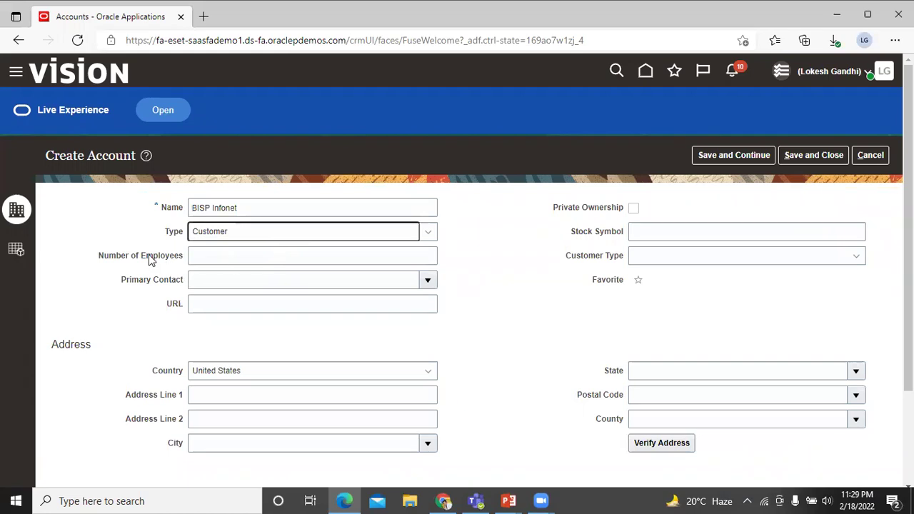
pyautogui.click(240, 260)
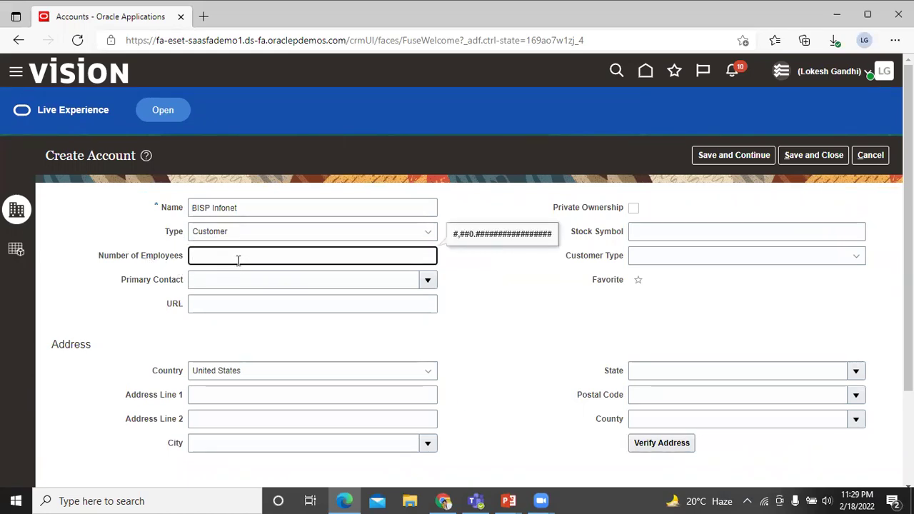
pyautogui.click(137, 304)
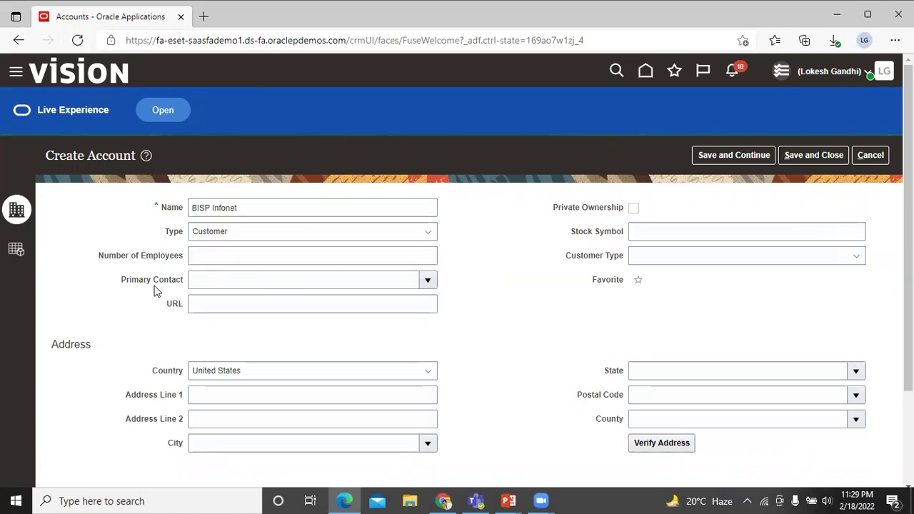
pyautogui.click(247, 284)
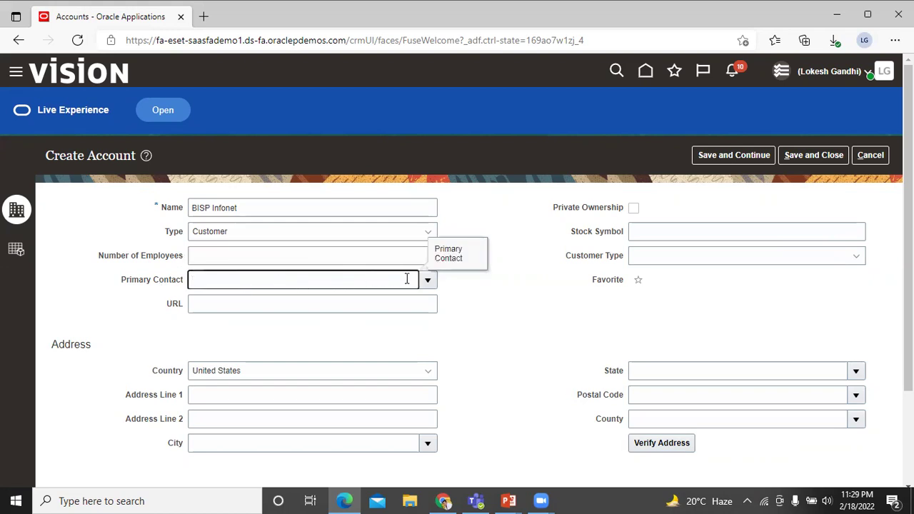
pyautogui.click(444, 288)
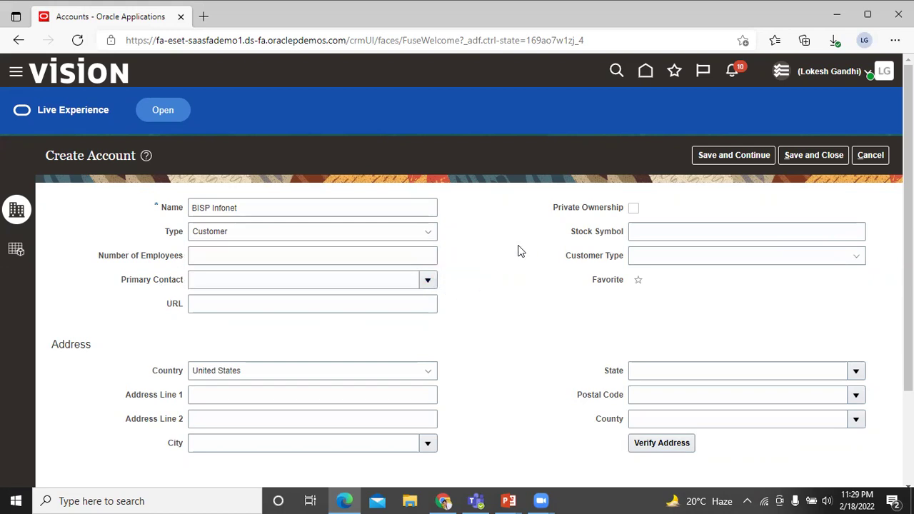
pyautogui.click(676, 261)
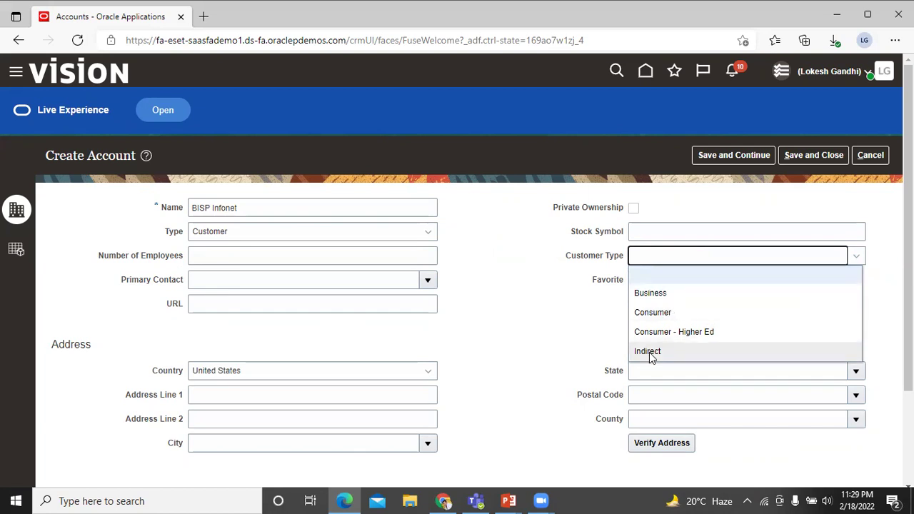
pyautogui.click(652, 295)
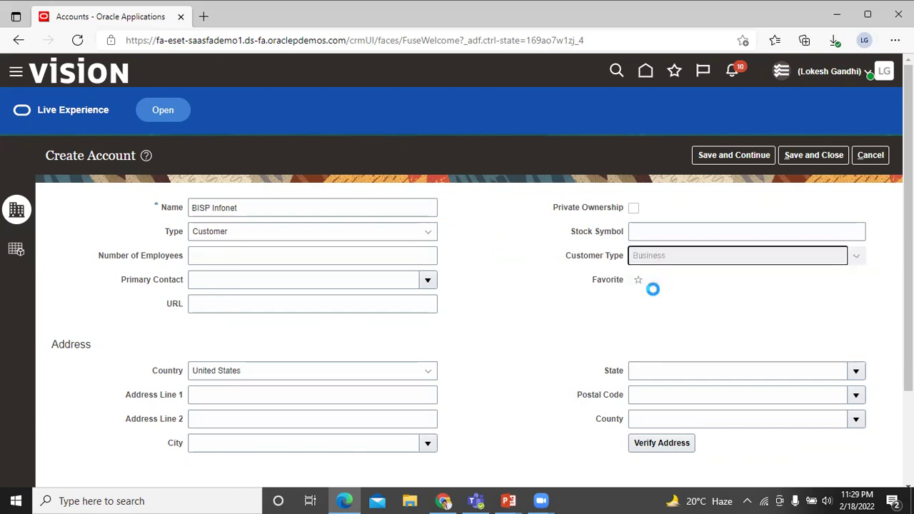
pyautogui.scroll(-2, 525, 327)
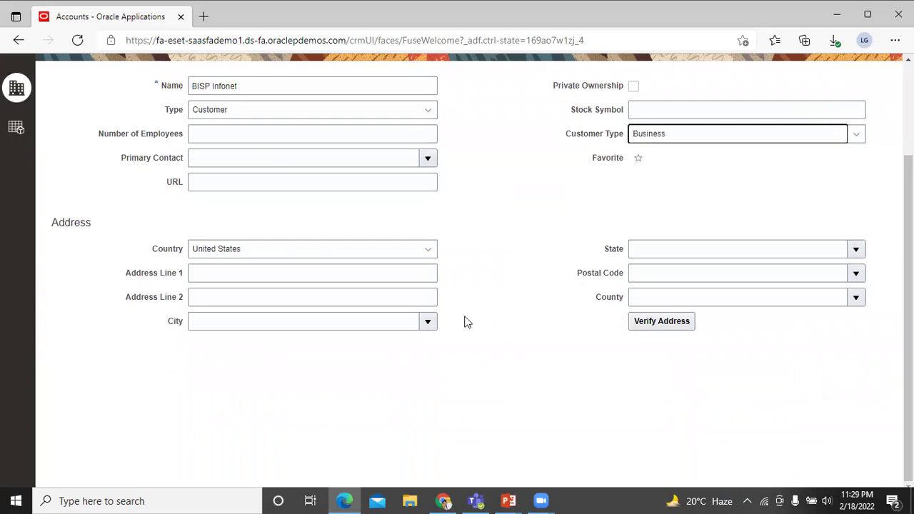
# - Set the account address country to India and enter the street address line
pyautogui.click(430, 256)
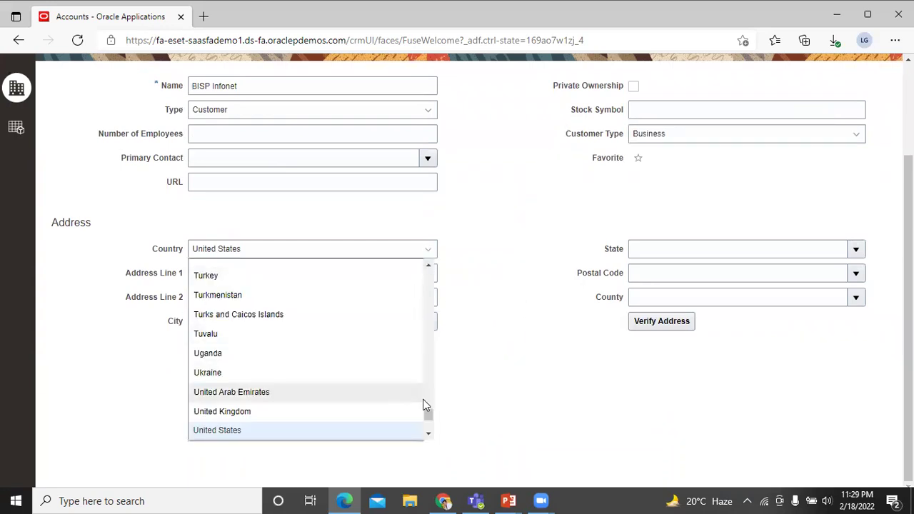
pyautogui.moveTo(429, 416); pyautogui.dragTo(427, 340)
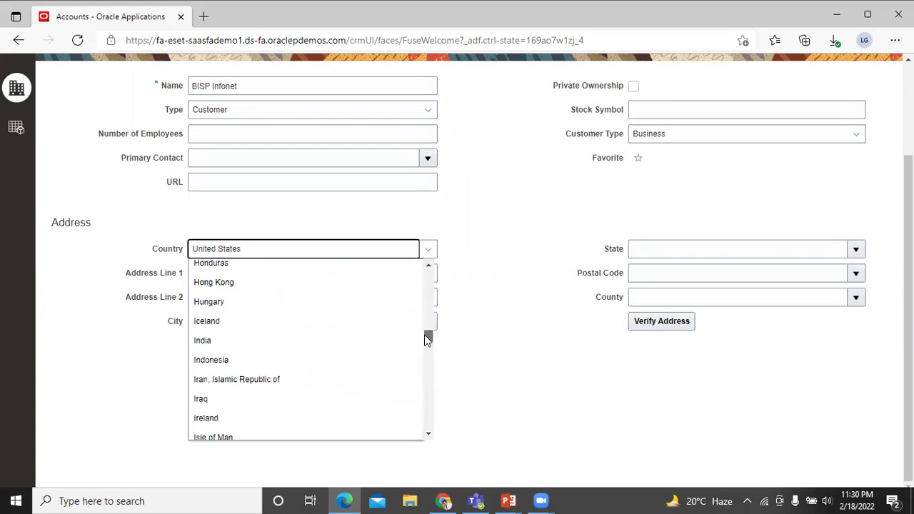
pyautogui.click(372, 333)
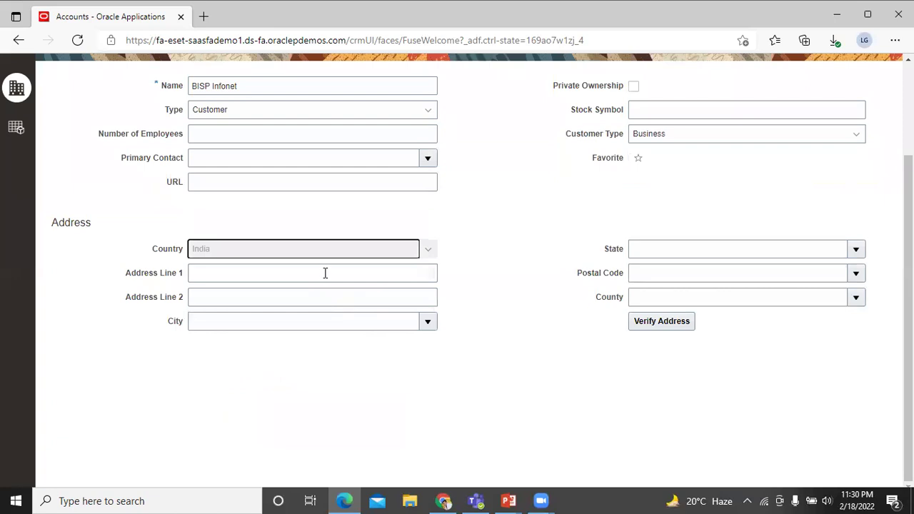
pyautogui.scroll(1, 330, 287)
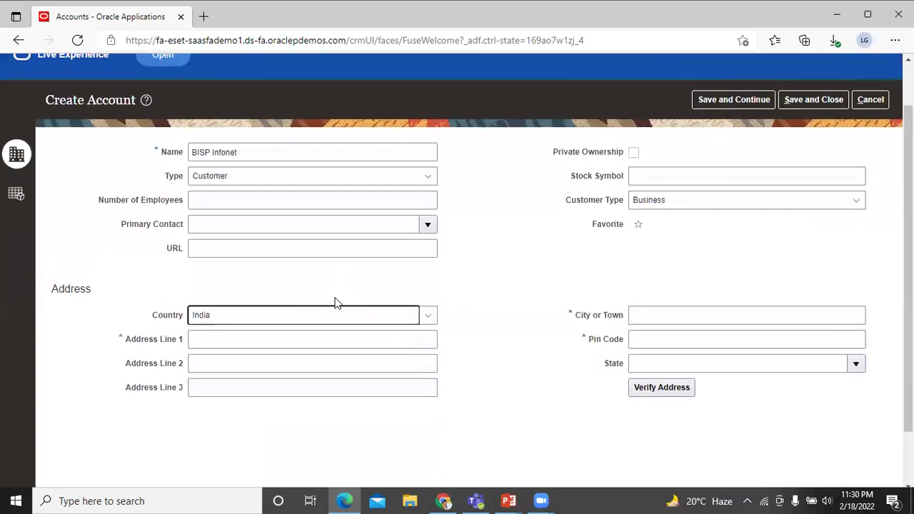
pyautogui.click(319, 335)
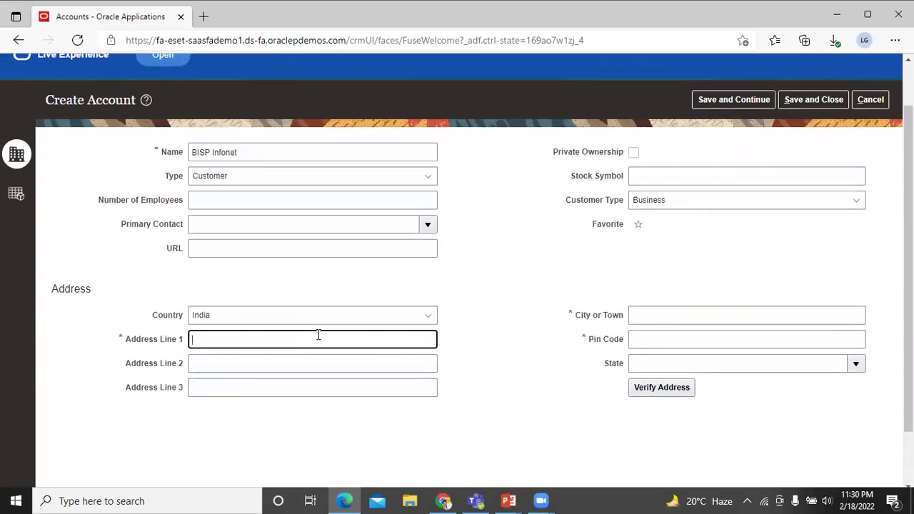
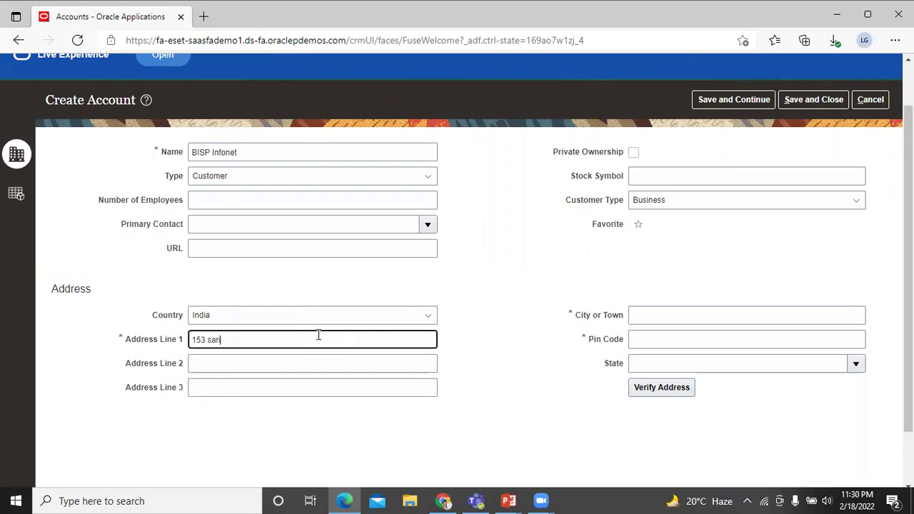
# - Enter city New Delhi, the pin code and state Delhi, then save the account
pyautogui.click(673, 318)
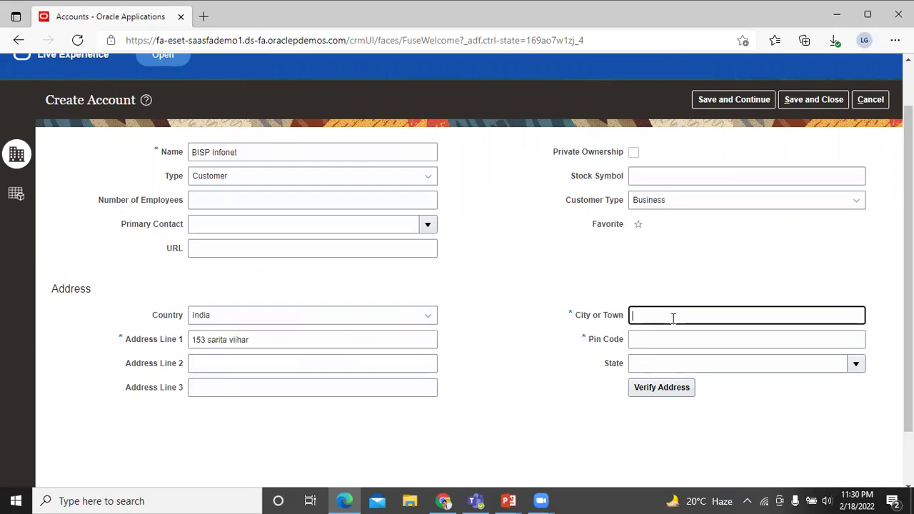
pyautogui.write('New Delhi')
pyautogui.click(705, 341)
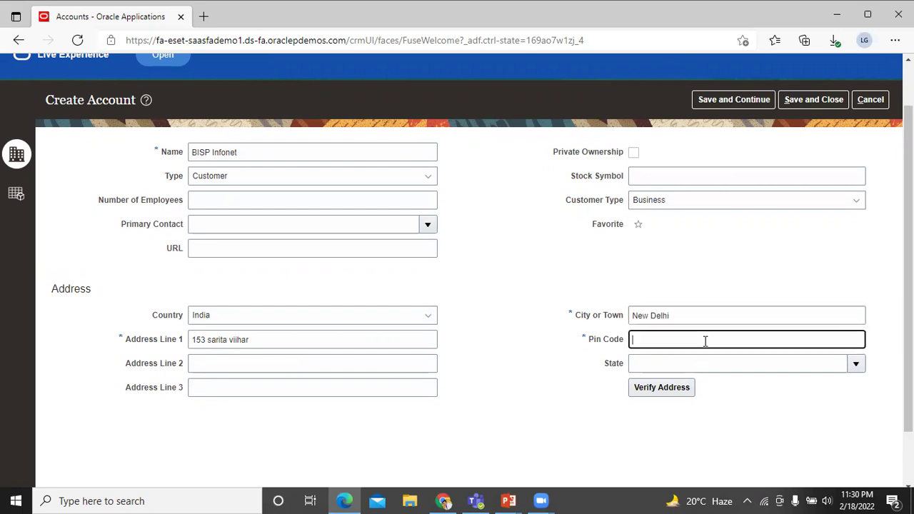
pyautogui.write('110076')
pyautogui.click(855, 364)
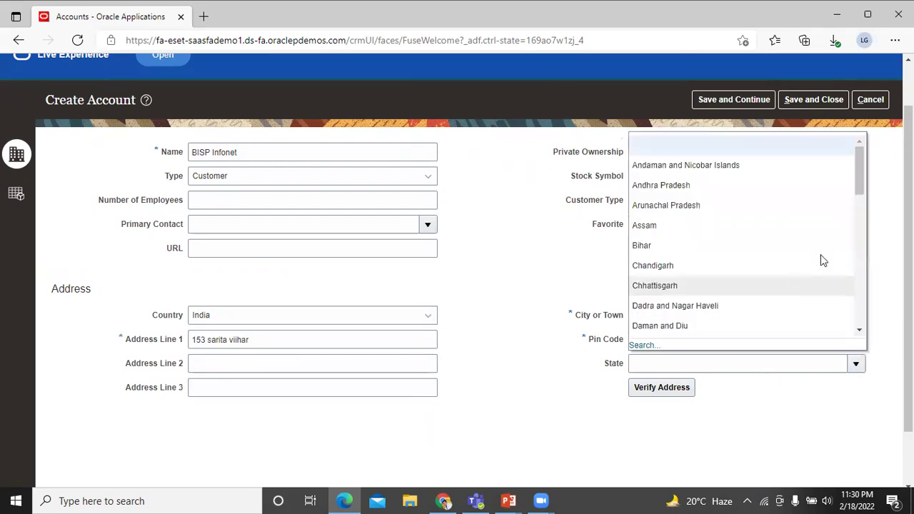
pyautogui.moveTo(862, 190); pyautogui.dragTo(860, 202)
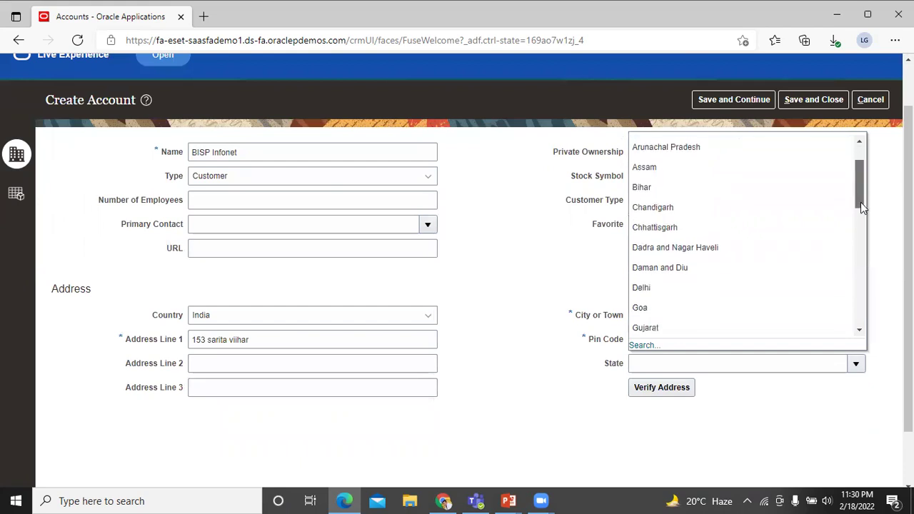
pyautogui.click(705, 294)
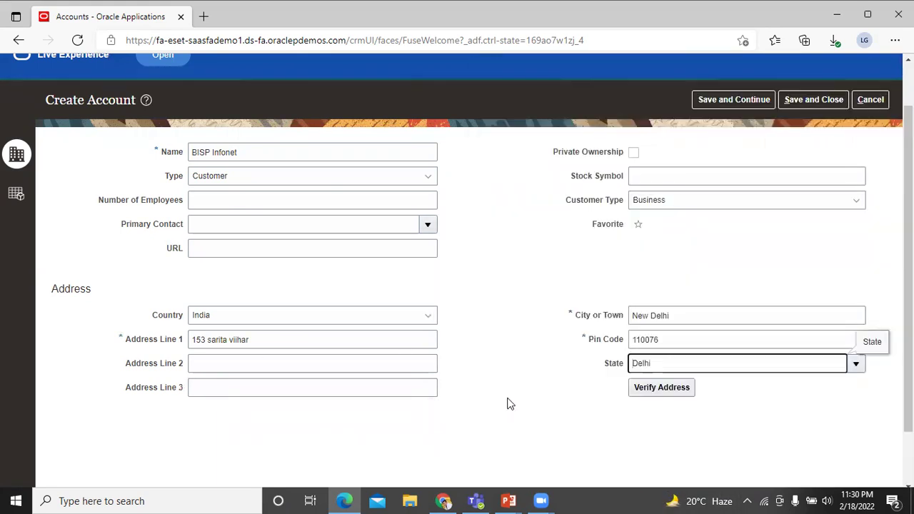
pyautogui.click(800, 100)
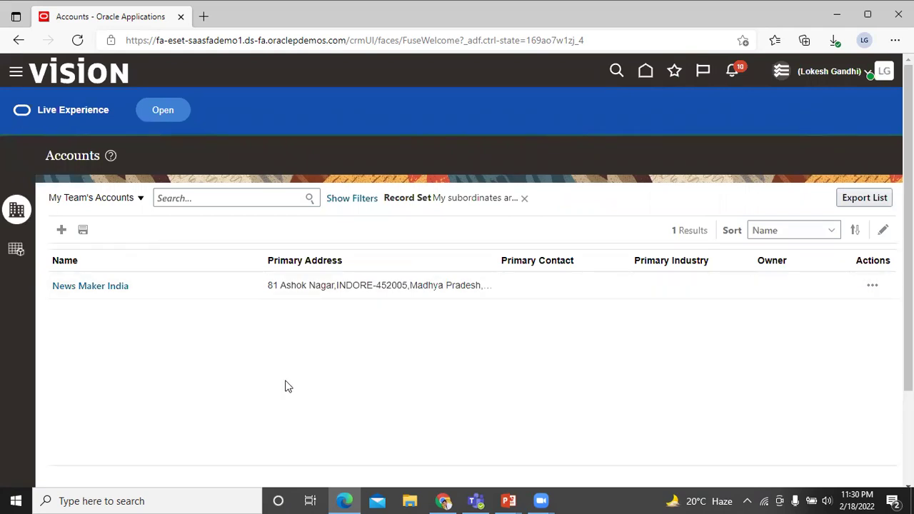
# - Open the News Maker India account and review its Profile, Sales and Leads sections
pyautogui.click(123, 290)
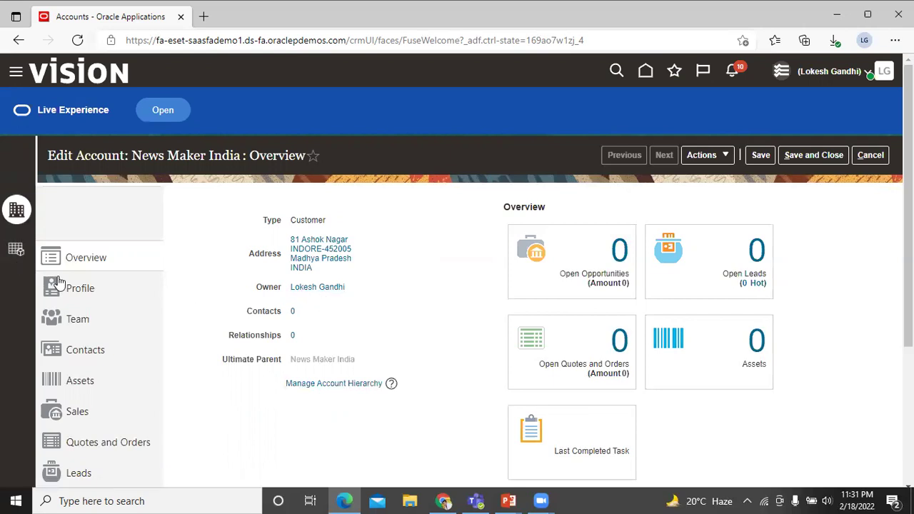
pyautogui.click(88, 295)
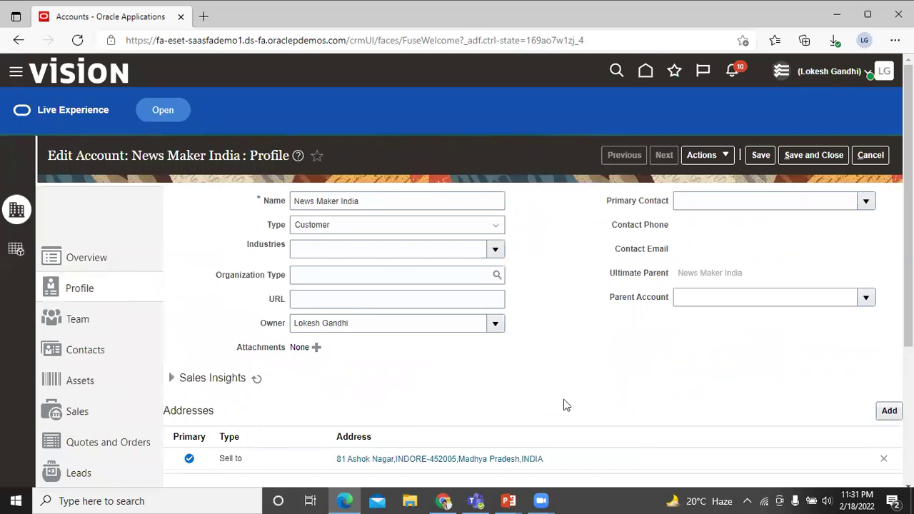
pyautogui.scroll(-1, 281, 364)
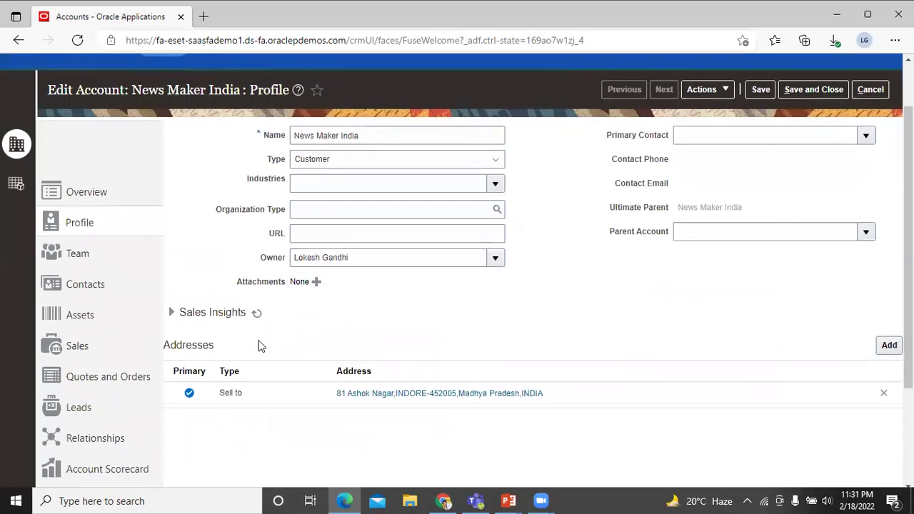
pyautogui.click(95, 348)
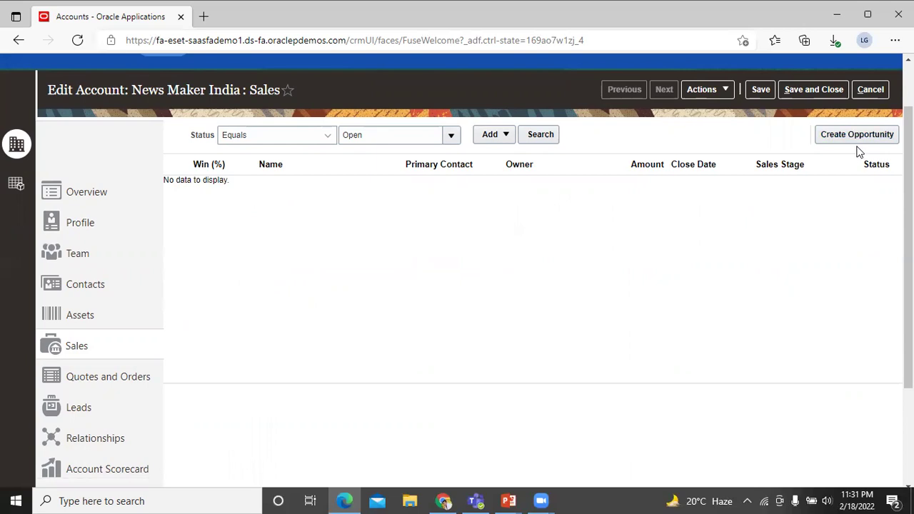
pyautogui.click(89, 411)
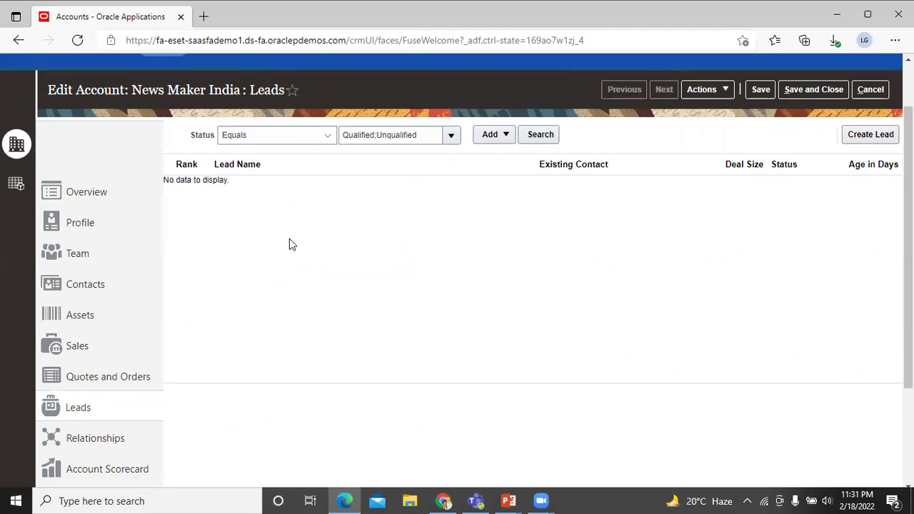
pyautogui.scroll(2, 251, 255)
pyautogui.scroll(1, 251, 255)
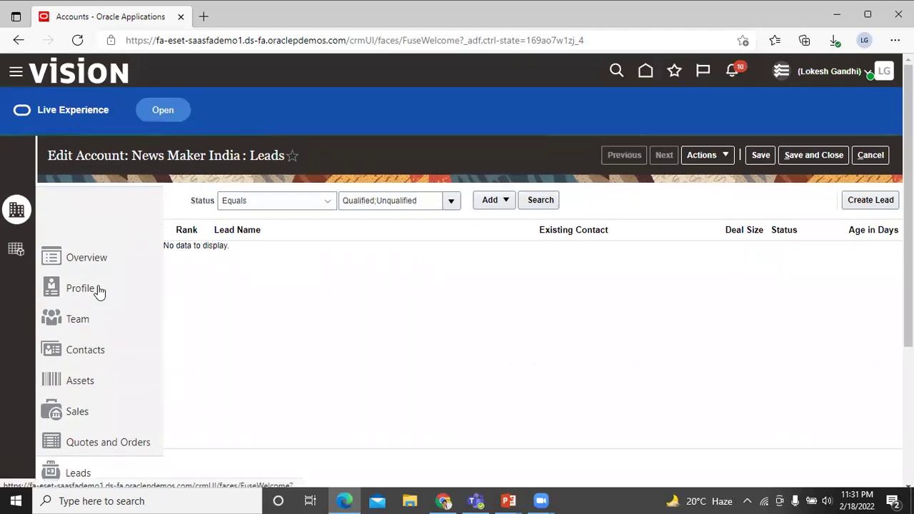
pyautogui.scroll(-2, 492, 288)
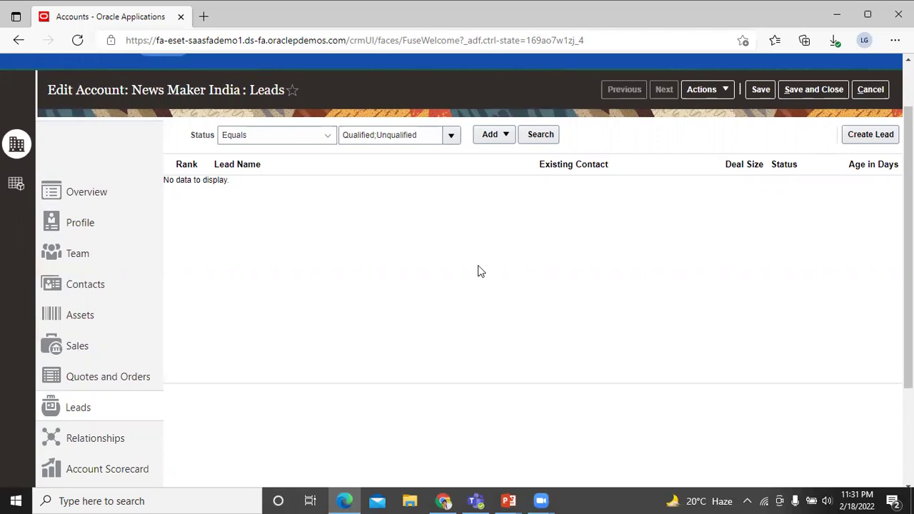
# - Close News Maker India and go from the home page to the Contacts list
pyautogui.click(806, 91)
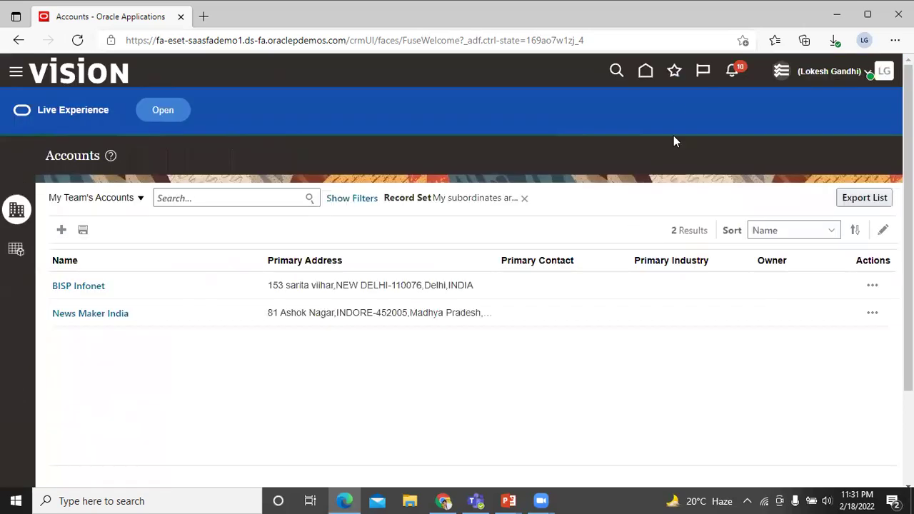
pyautogui.click(646, 72)
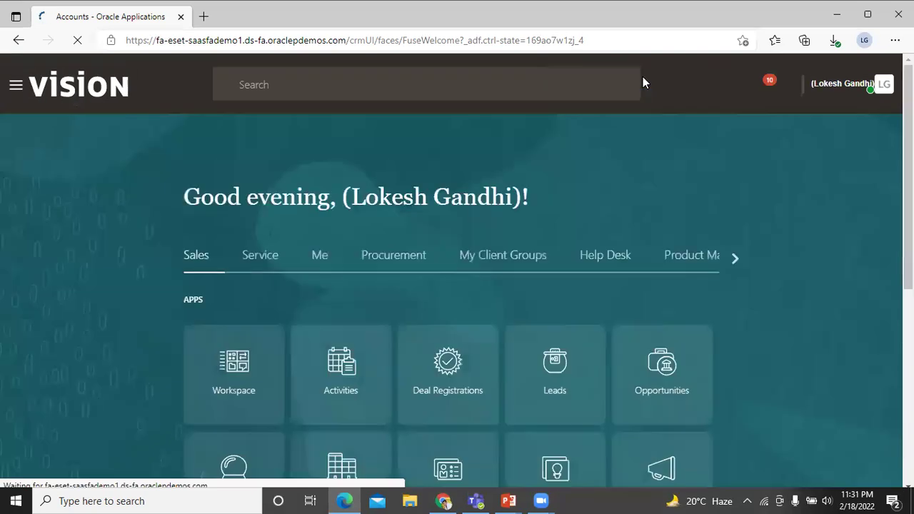
pyautogui.scroll(-3, 571, 202)
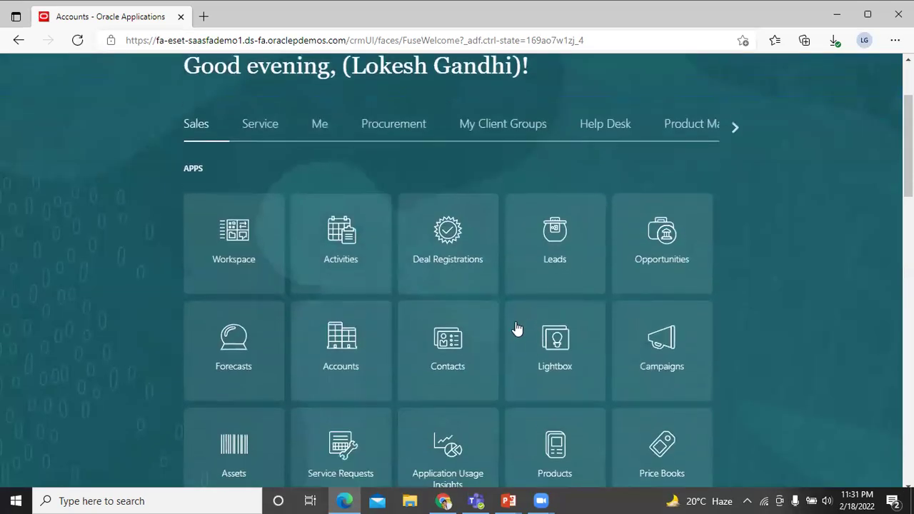
pyautogui.click(456, 350)
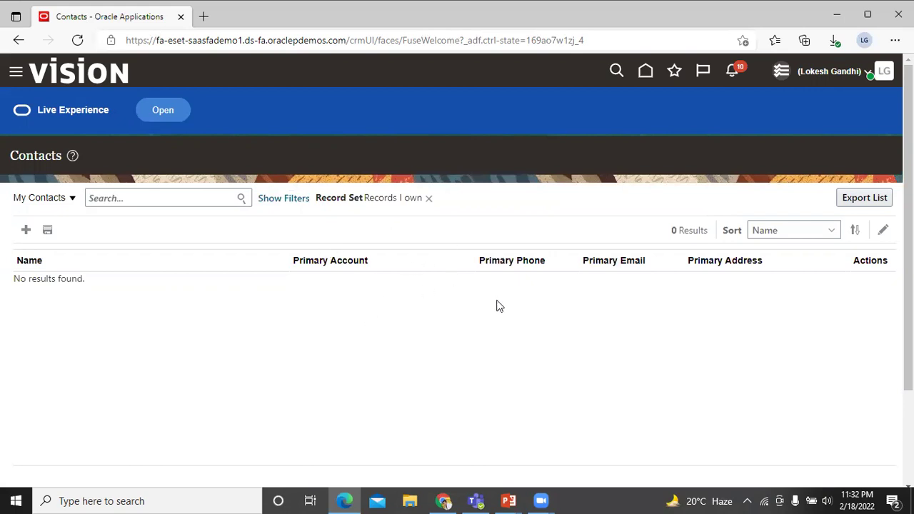
# - Switch the contacts view to All Contacts, then My Business Contacts, and start a new contact
pyautogui.click(71, 198)
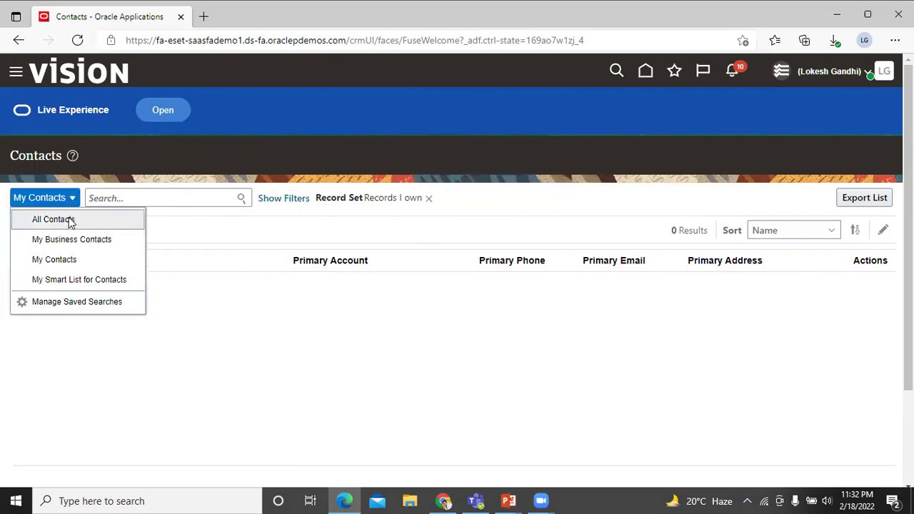
pyautogui.click(69, 220)
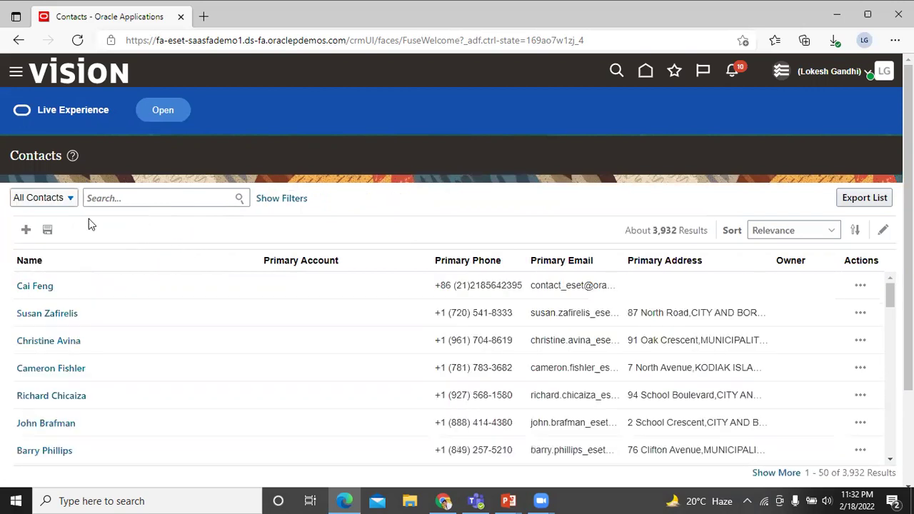
pyautogui.click(66, 198)
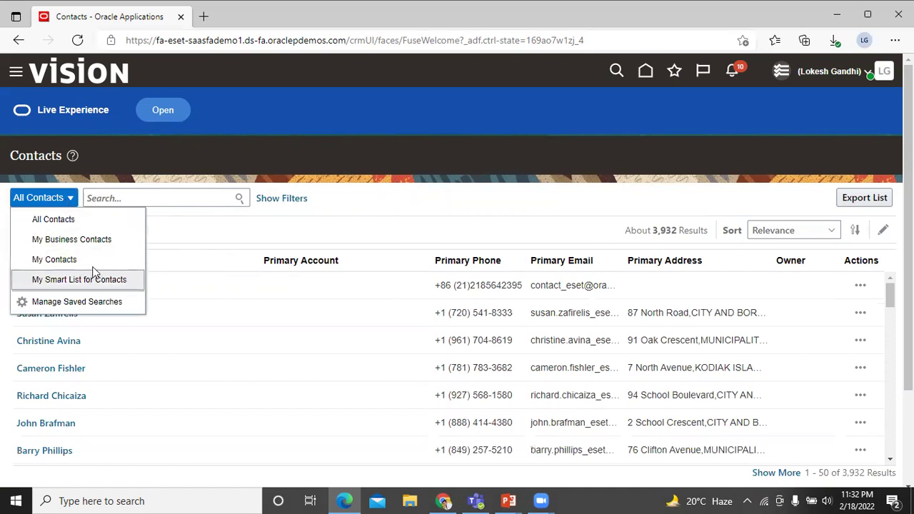
pyautogui.click(97, 241)
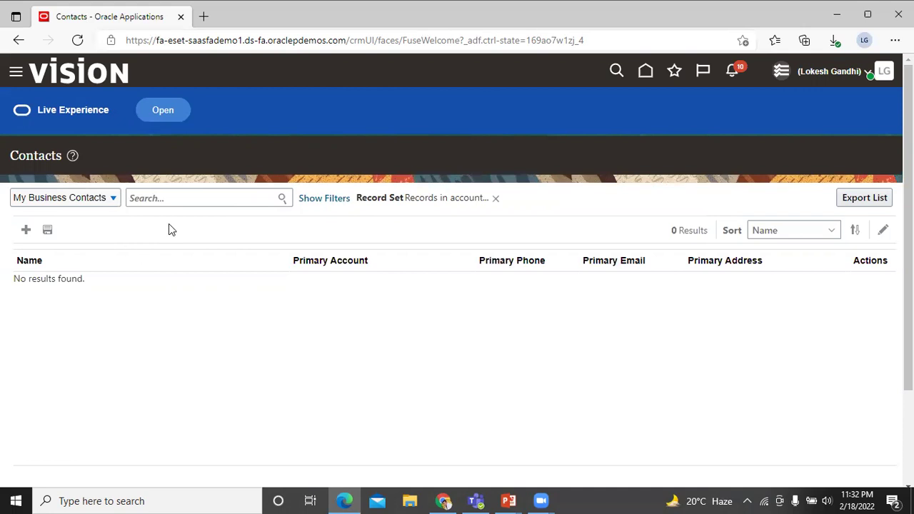
pyautogui.click(26, 229)
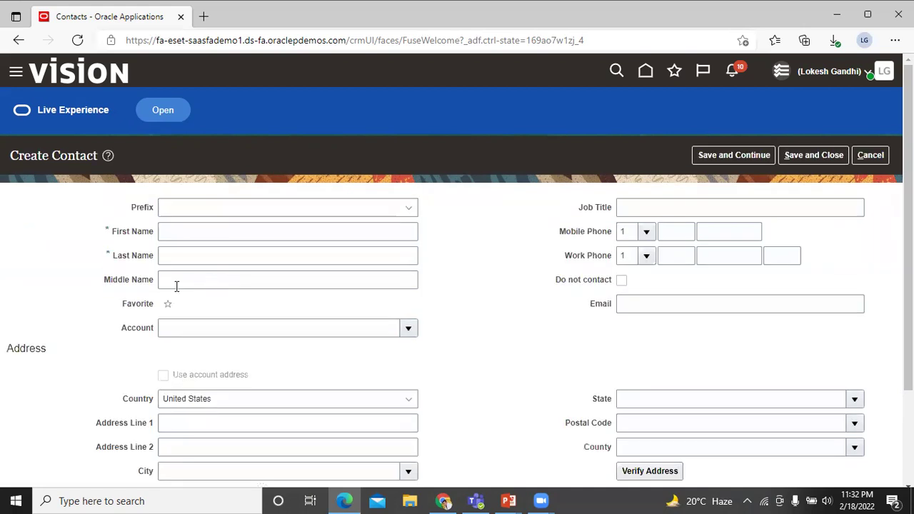
# - Enter the contact's first and last name and link the contact to BISP Infonet
pyautogui.click(198, 232)
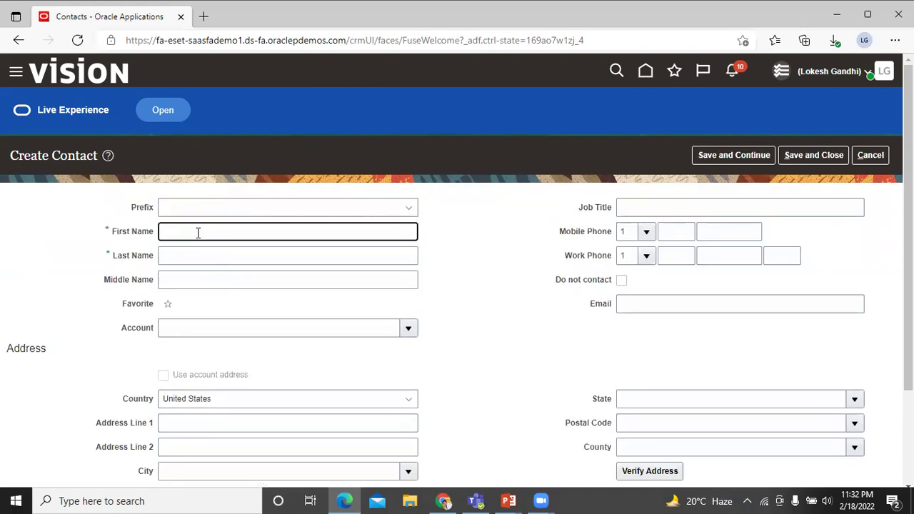
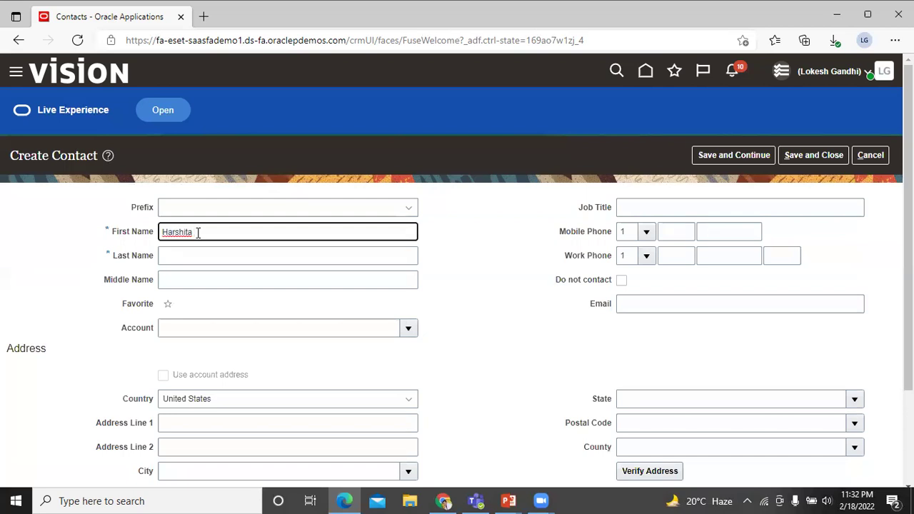
pyautogui.press('Tab')
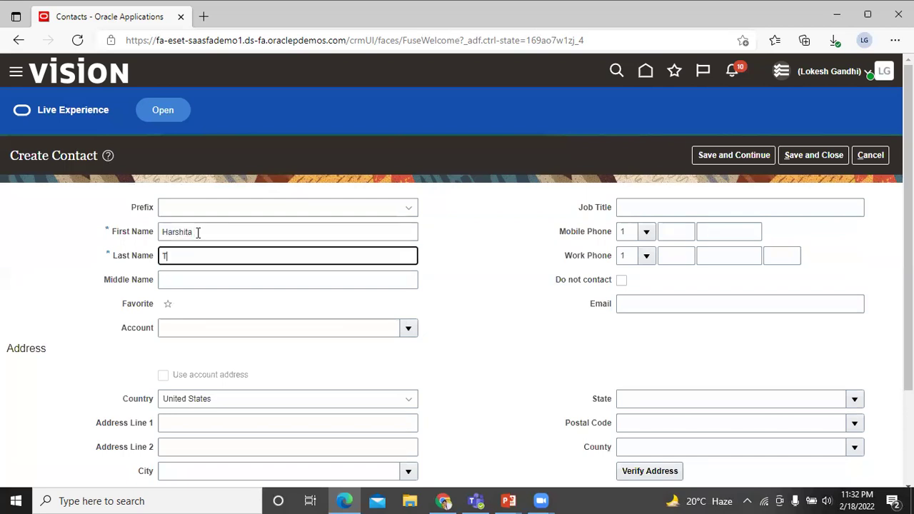
pyautogui.click(473, 286)
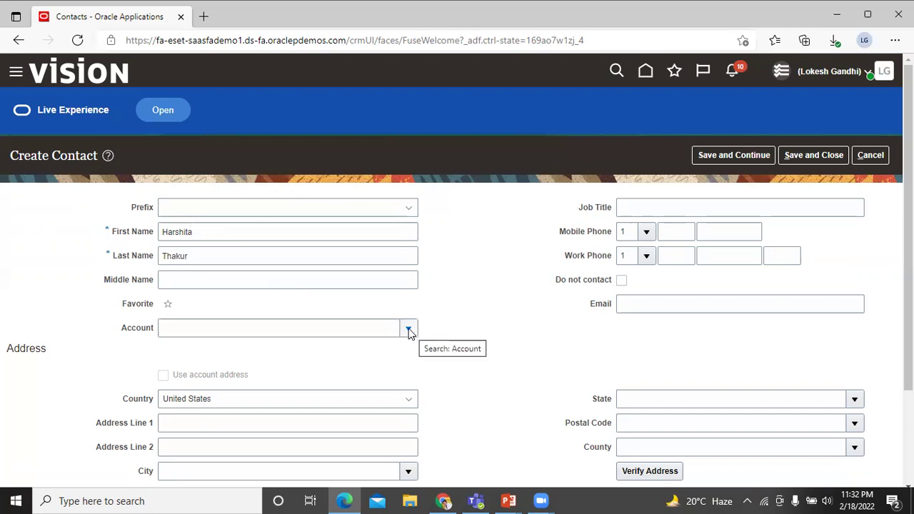
pyautogui.click(410, 331)
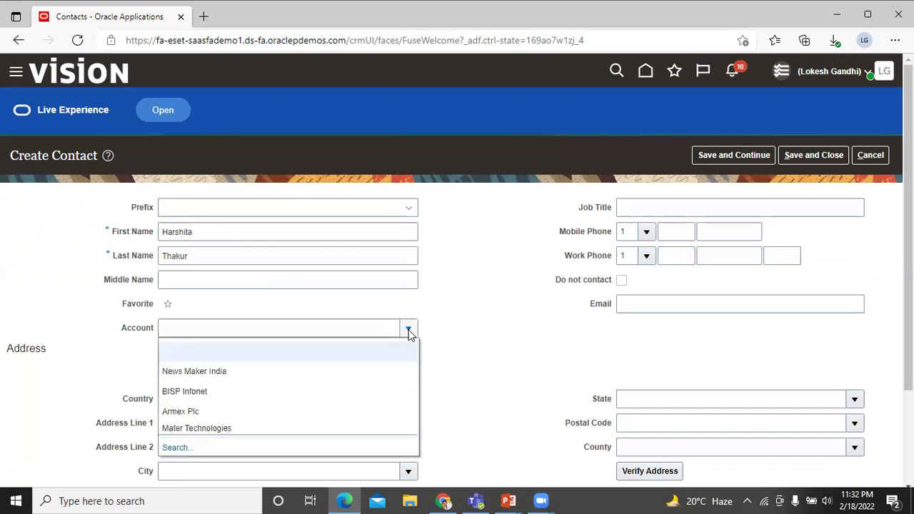
pyautogui.click(379, 393)
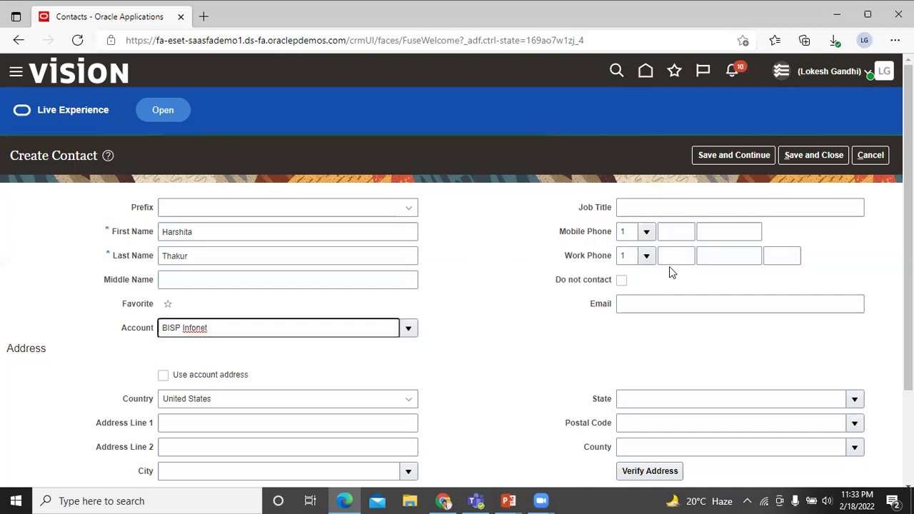
pyautogui.scroll(-1, 657, 275)
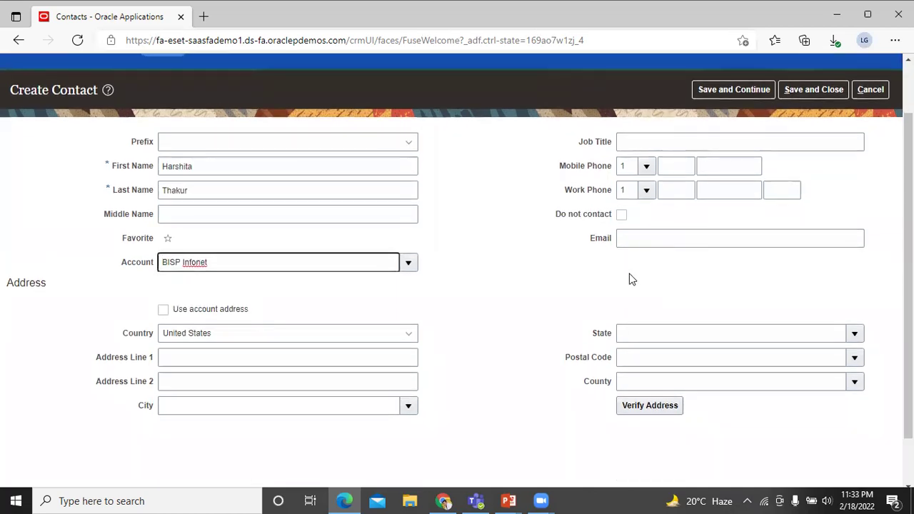
# - Use BISP Infonet's New Delhi address for the contact and save it
pyautogui.click(653, 237)
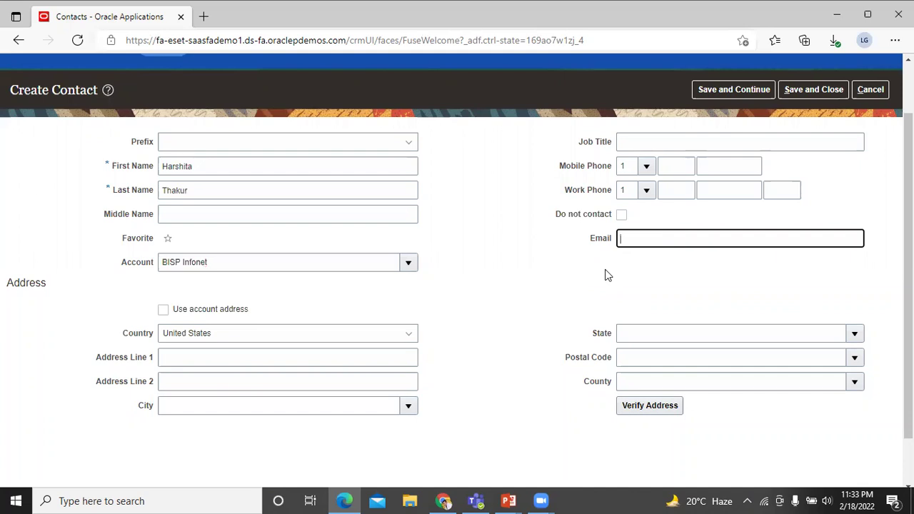
pyautogui.click(276, 289)
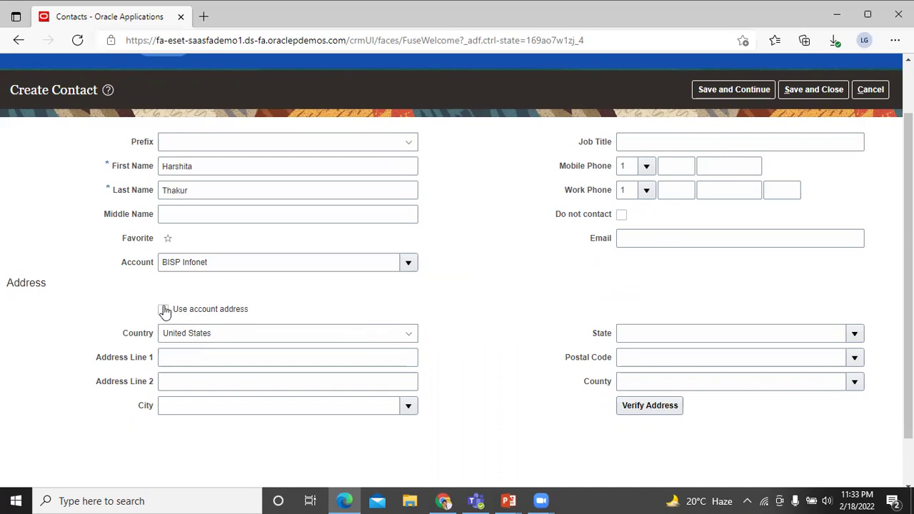
pyautogui.click(164, 313)
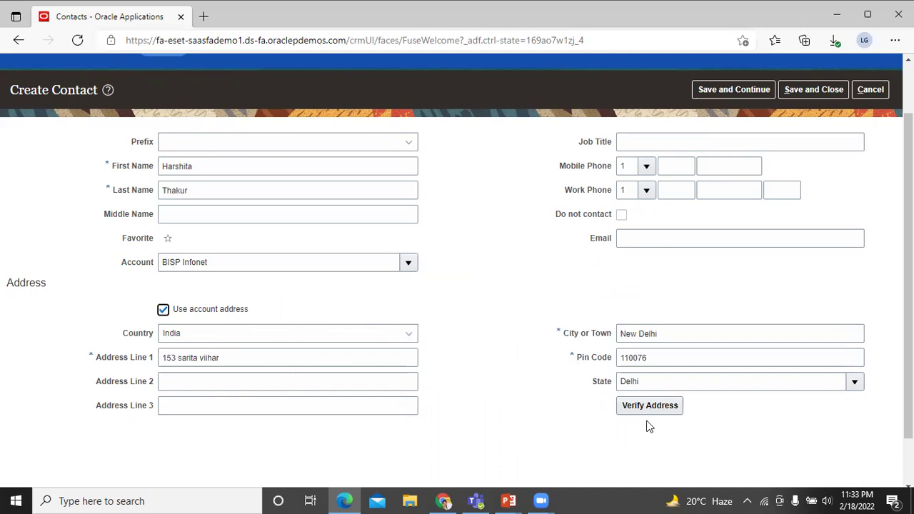
pyautogui.scroll(1, 798, 180)
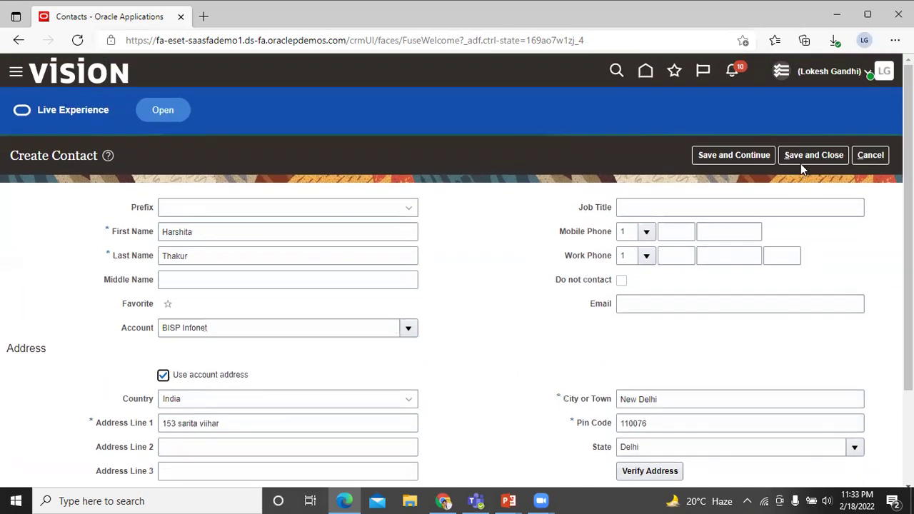
pyautogui.click(801, 158)
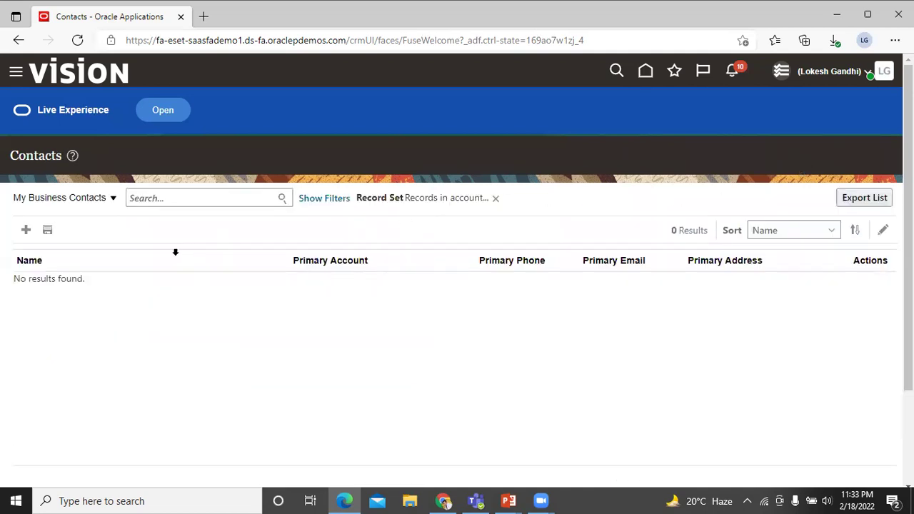
# - Filter the list to My Contacts and open the newly created contact's record
pyautogui.click(81, 200)
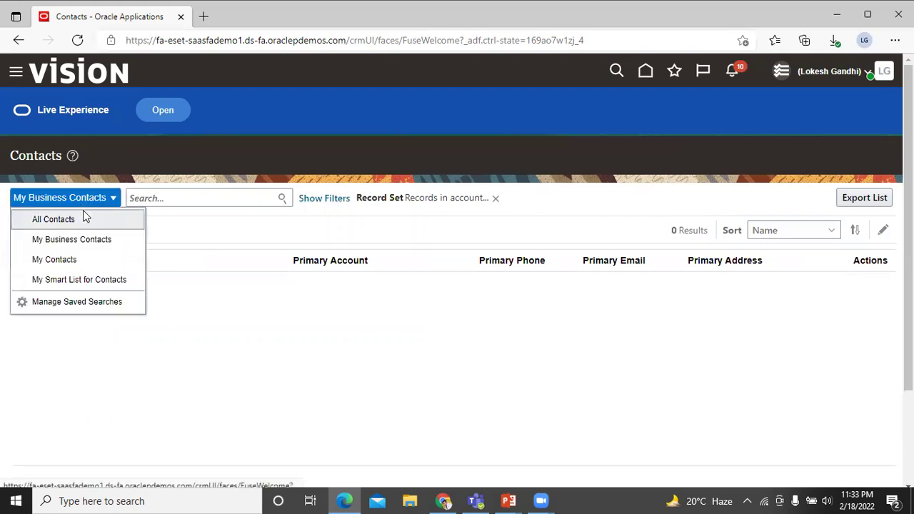
pyautogui.click(85, 258)
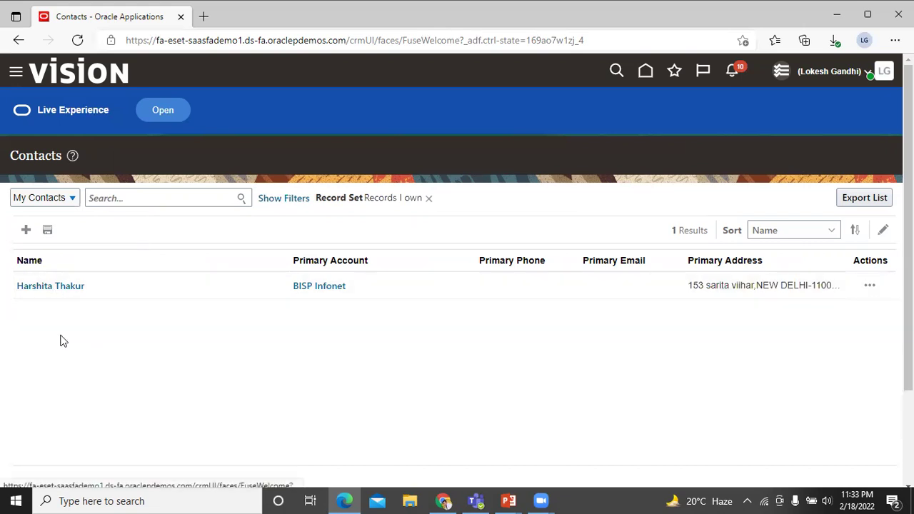
pyautogui.click(51, 291)
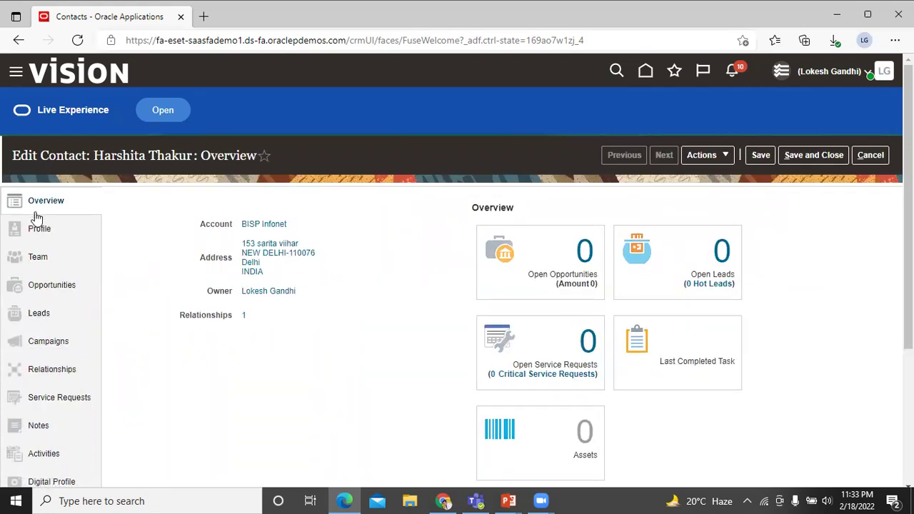
# - Go through the contact's Profile and empty Opportunities sections, ending on its empty Leads section
pyautogui.click(57, 233)
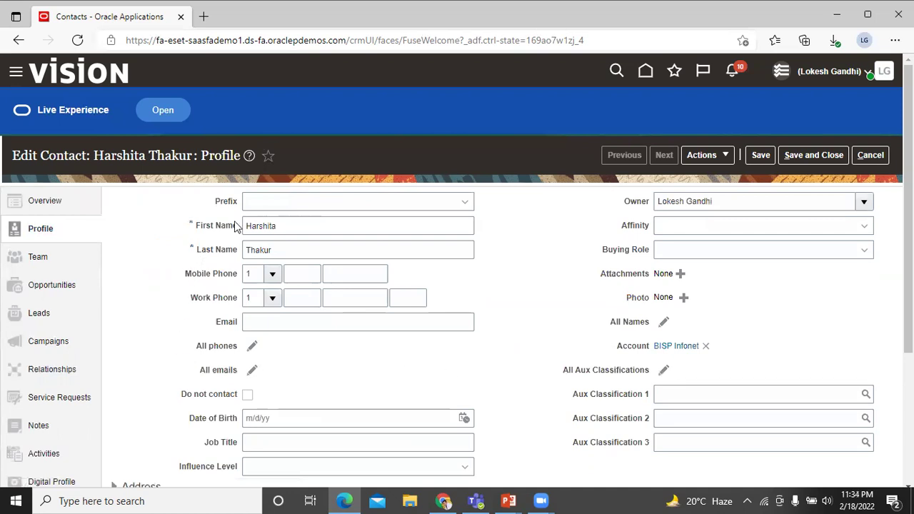
pyautogui.click(77, 286)
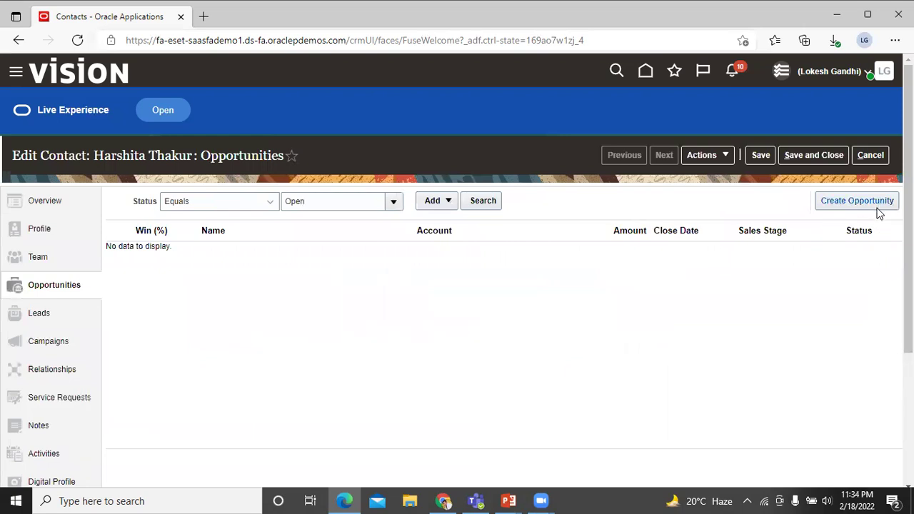
pyautogui.click(44, 313)
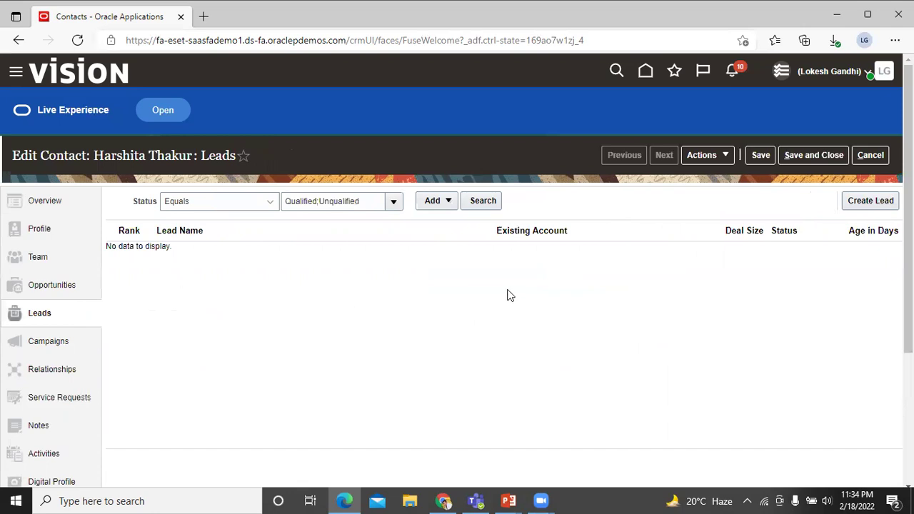